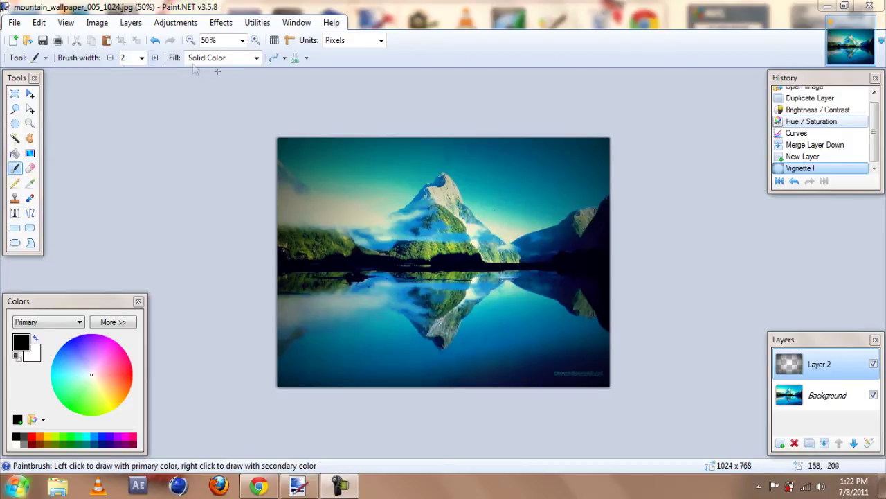
- Open mountain_wallpaper_005_1024.jpg as a second image
{"action": "left_click", "coordinate": [28, 39]}
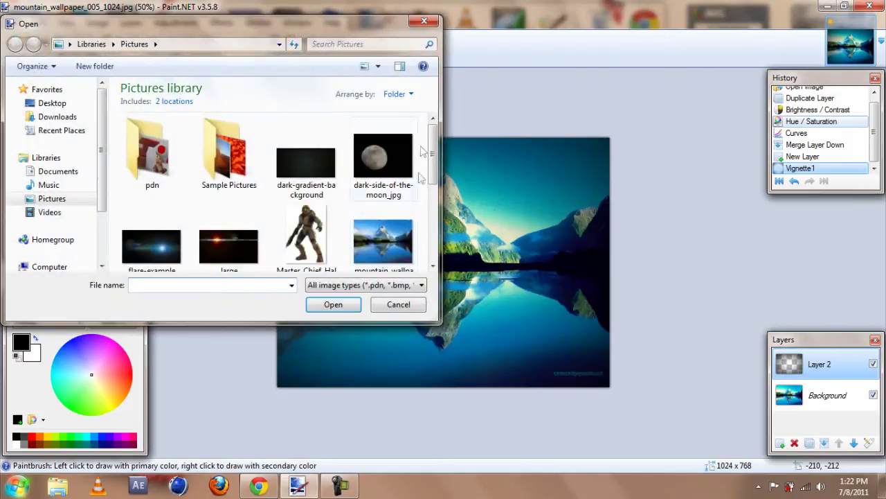
{"action": "scroll", "coordinate": [429, 147], "scroll_direction": "down", "scroll_amount": 1}
{"action": "left_click", "coordinate": [383, 174]}
{"action": "left_click", "coordinate": [333, 304]}
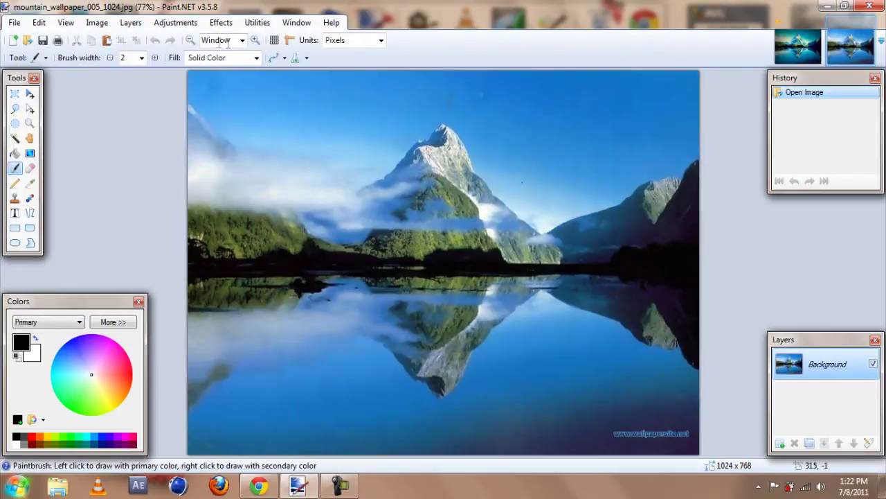
- Zoom the new image out to 50% and compare it with the processed version
{"action": "left_click", "coordinate": [192, 41]}
{"action": "left_click", "coordinate": [191, 41]}
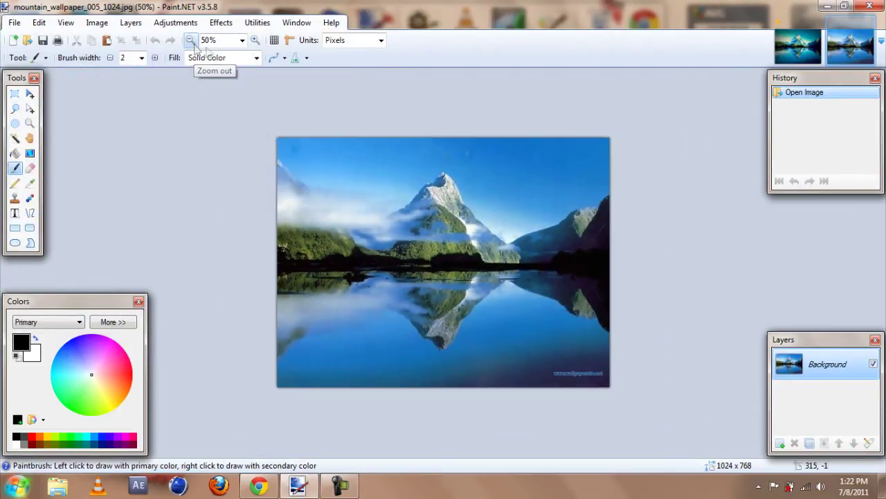
{"action": "left_click", "coordinate": [781, 54]}
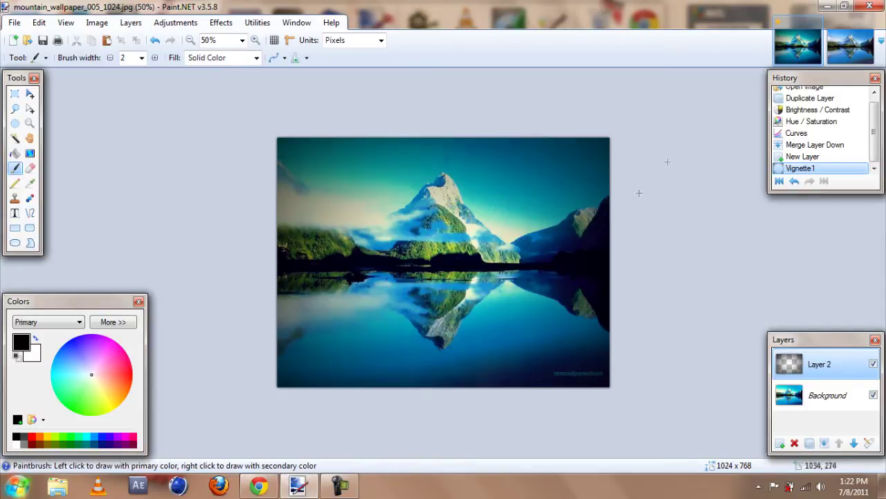
{"action": "left_click", "coordinate": [834, 59]}
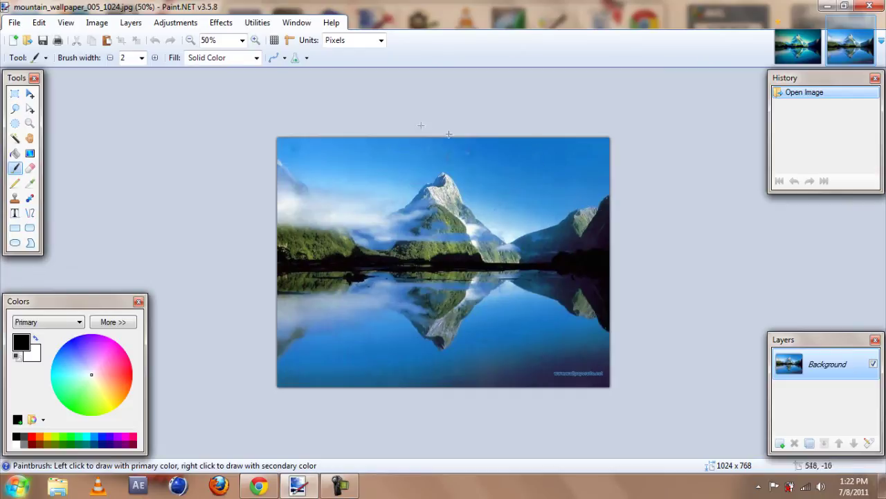
- Apply Brightness / Contrast with brightness 15 and contrast 44
{"action": "left_click", "coordinate": [177, 25]}
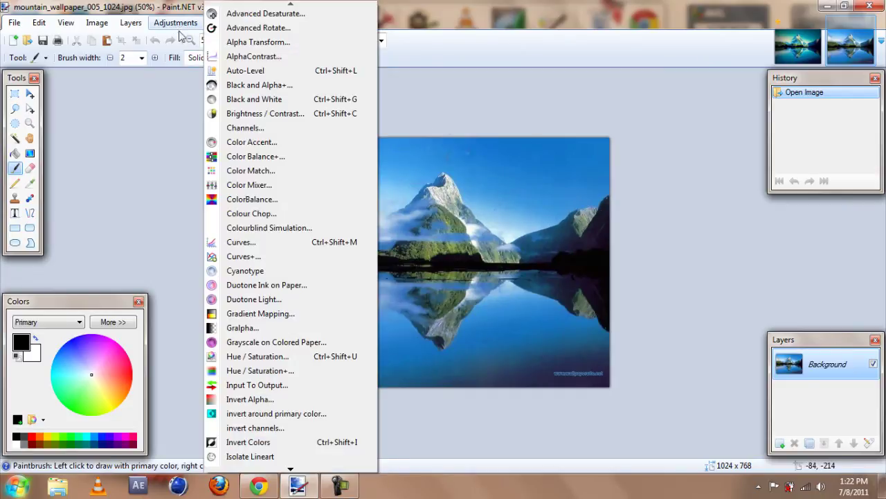
{"action": "left_click", "coordinate": [256, 115]}
{"action": "left_click_drag", "start_coordinate": [369, 187], "coordinate": [83, 113]}
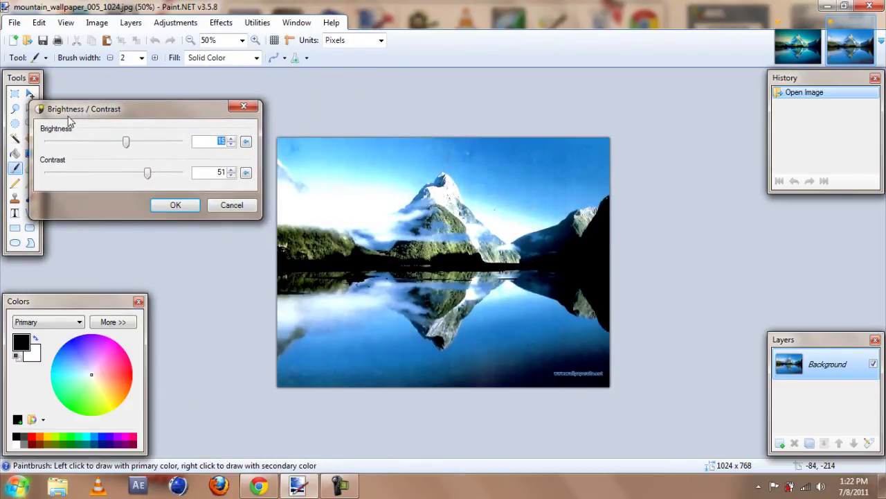
{"action": "mouse_move", "coordinate": [144, 173]}
{"action": "left_mouse_down"}
{"action": "mouse_move", "coordinate": [115, 178]}
{"action": "mouse_move", "coordinate": [143, 180]}
{"action": "left_mouse_up"}
{"action": "left_click_drag", "start_coordinate": [128, 142], "coordinate": [126, 144]}
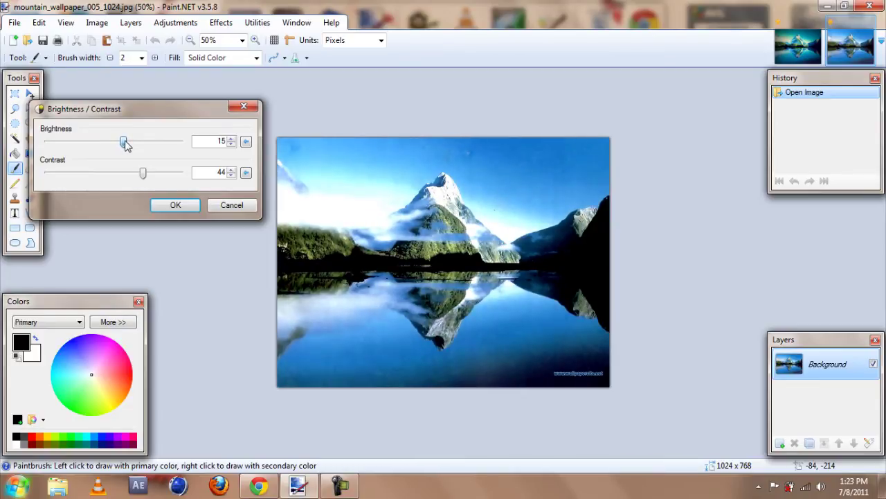
{"action": "left_click", "coordinate": [174, 205]}
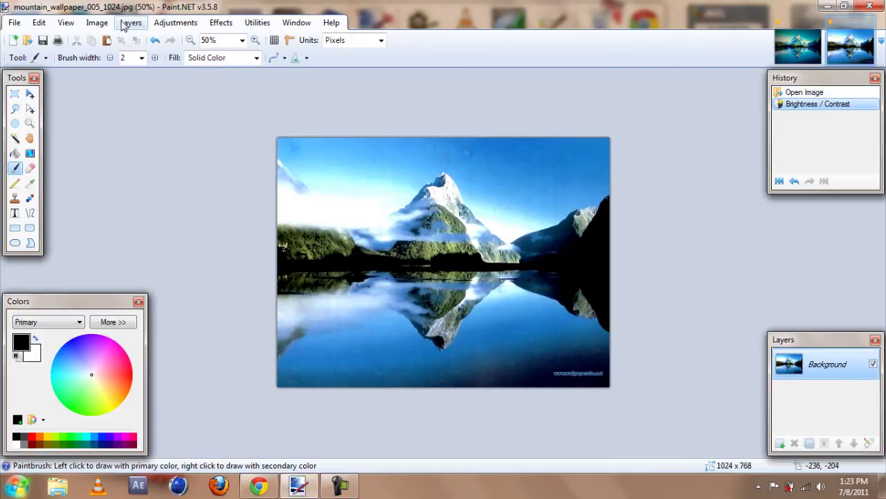
- Apply Hue / Saturation with saturation 128, hue and lightness left at 0
{"action": "left_click", "coordinate": [173, 24]}
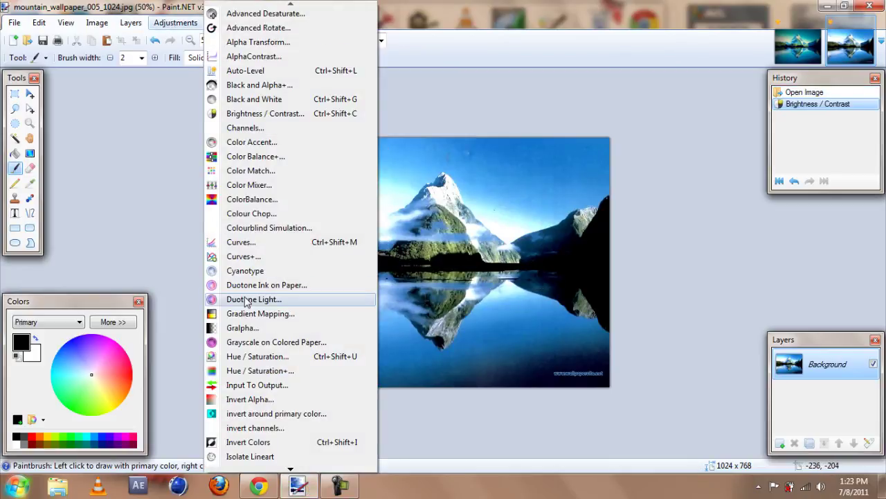
{"action": "left_click", "coordinate": [250, 361]}
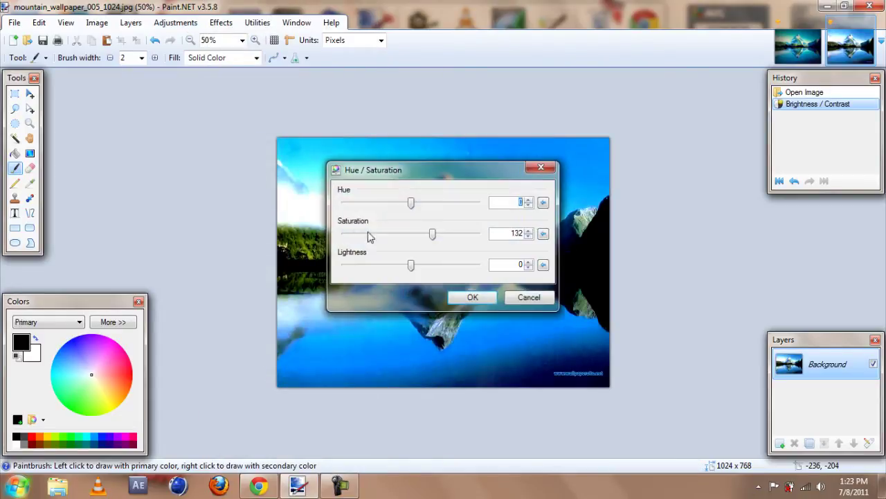
{"action": "left_click_drag", "start_coordinate": [412, 169], "coordinate": [117, 115]}
{"action": "left_click_drag", "start_coordinate": [132, 181], "coordinate": [105, 182]}
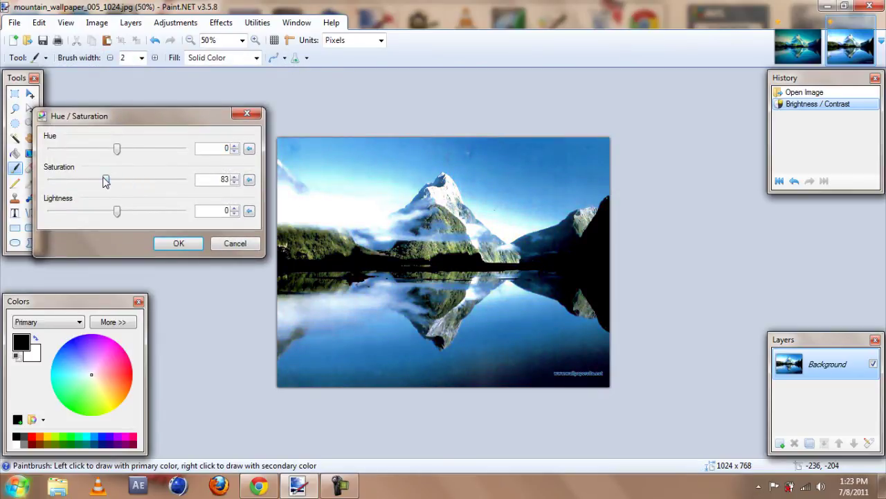
{"action": "left_click_drag", "start_coordinate": [106, 180], "coordinate": [134, 181]}
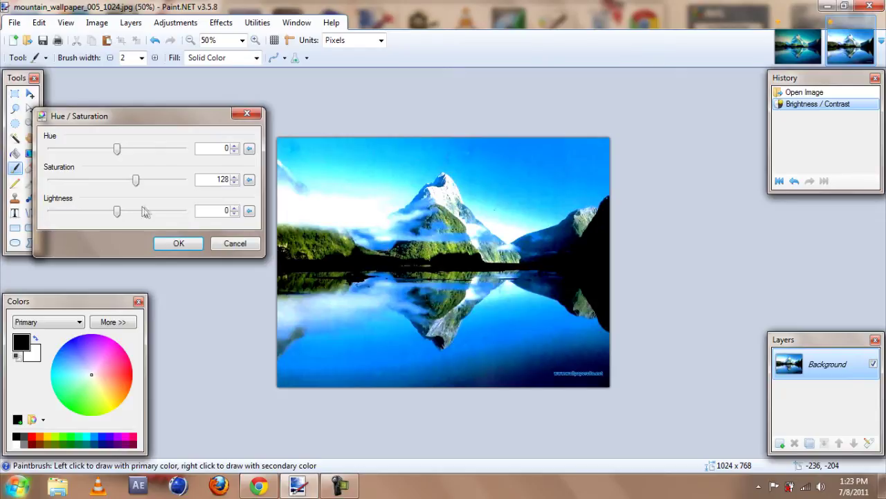
{"action": "left_click", "coordinate": [179, 243]}
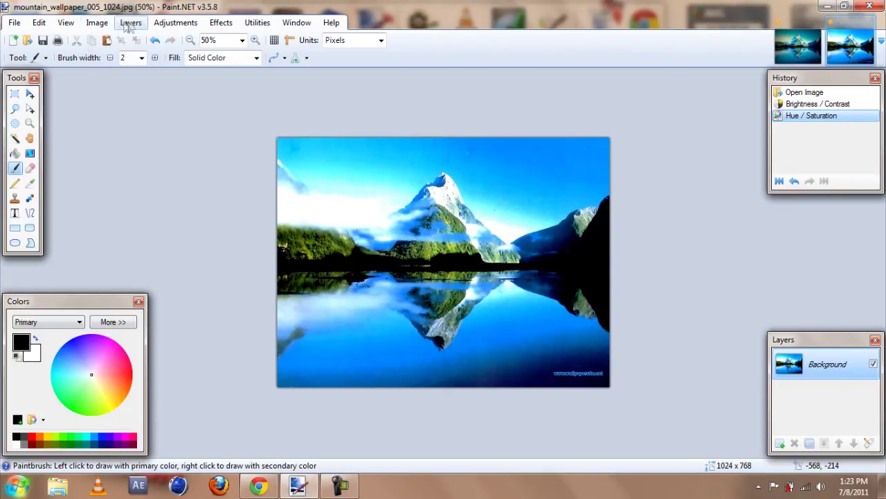
- Bring up the Curves adjustment and move its settings clear of the photo
{"action": "left_click", "coordinate": [158, 24]}
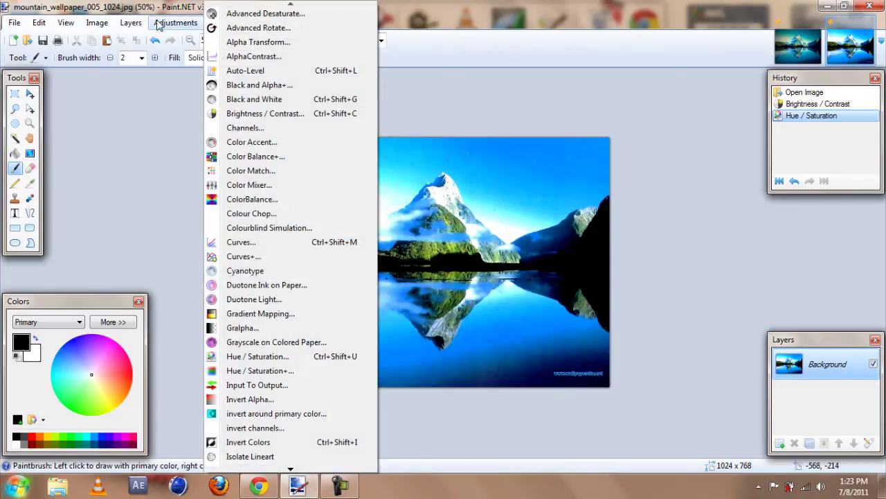
{"action": "left_click", "coordinate": [262, 250]}
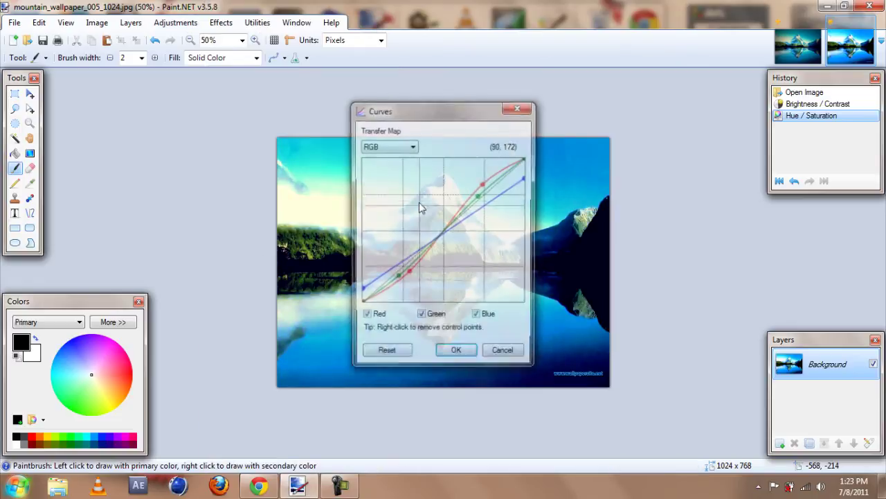
{"action": "left_click_drag", "start_coordinate": [420, 115], "coordinate": [146, 115]}
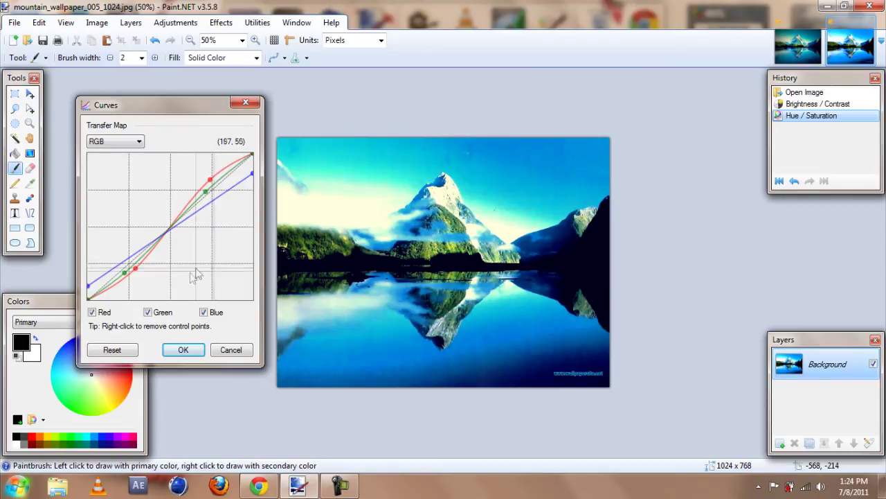
- Commit the Curves correction and add an empty Layer 2 above Background
{"action": "left_click", "coordinate": [183, 348]}
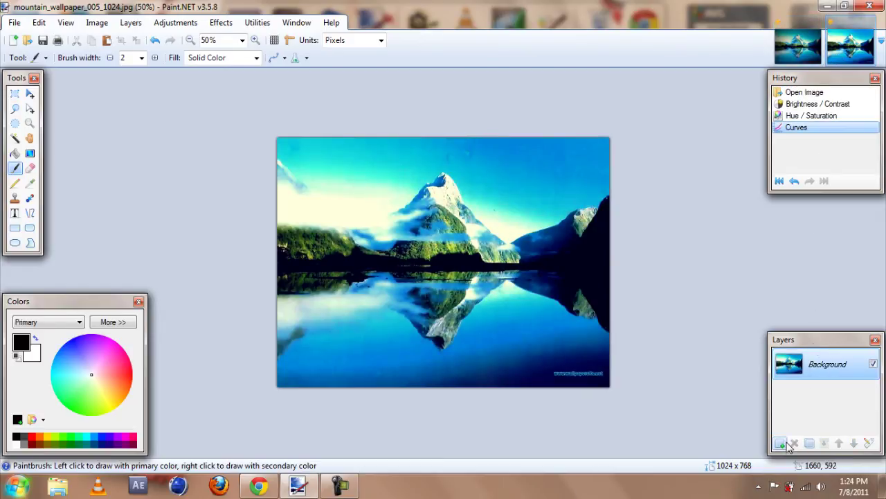
{"action": "left_click", "coordinate": [780, 443]}
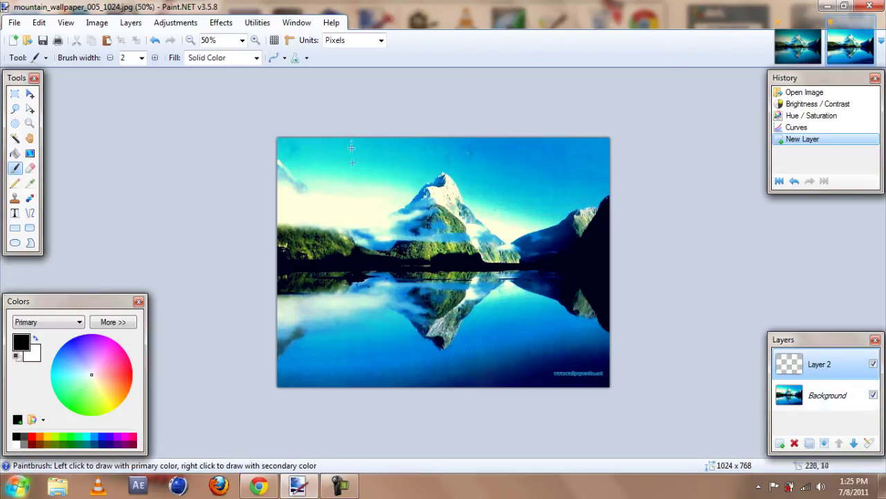
- Apply Vignette1 with default settings (power 1.00, X and Y 0.50) to Layer 2
{"action": "left_click", "coordinate": [231, 23]}
{"action": "mouse_move", "coordinate": [277, 89]}
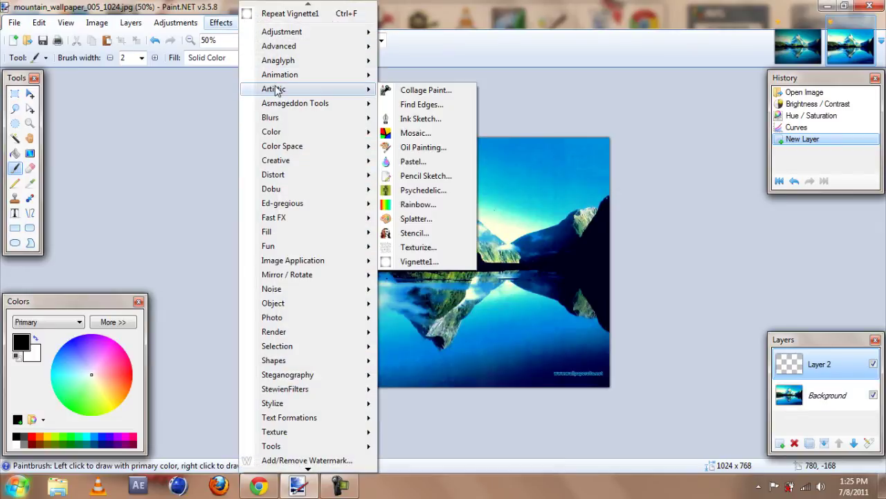
{"action": "left_click", "coordinate": [414, 261]}
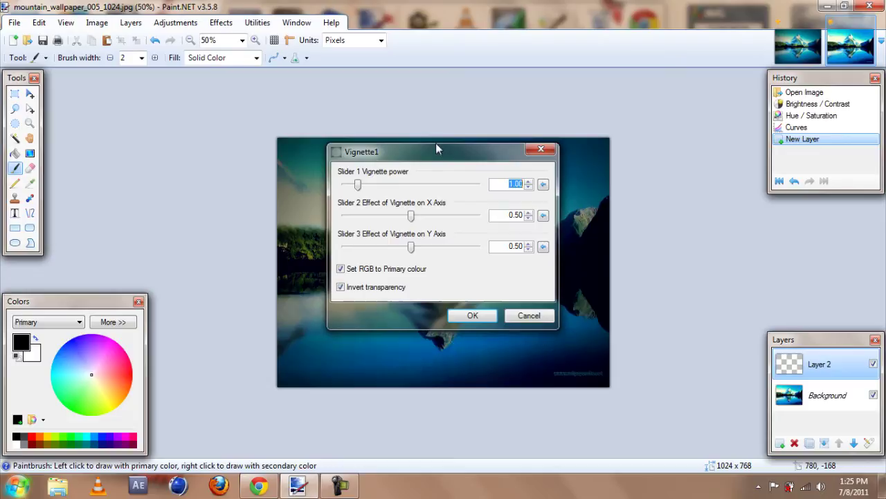
{"action": "left_click_drag", "start_coordinate": [392, 132], "coordinate": [130, 104]}
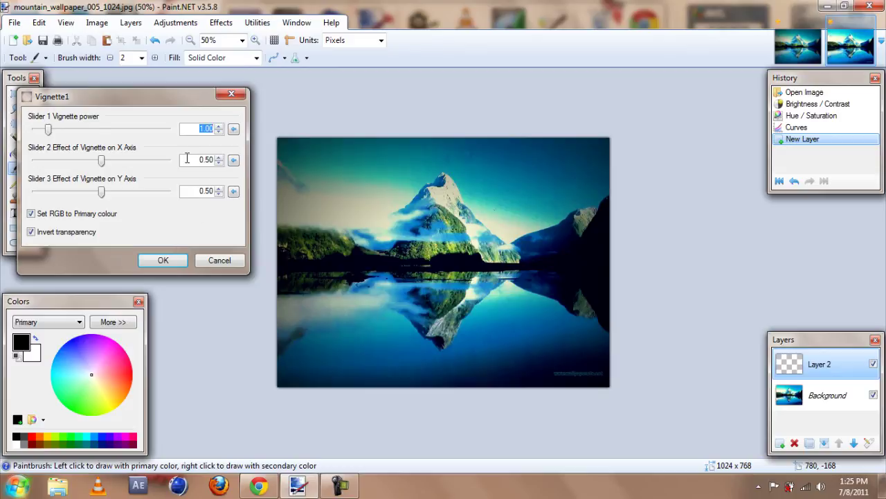
{"action": "type", "text": "1"}
{"action": "key", "text": "Return"}
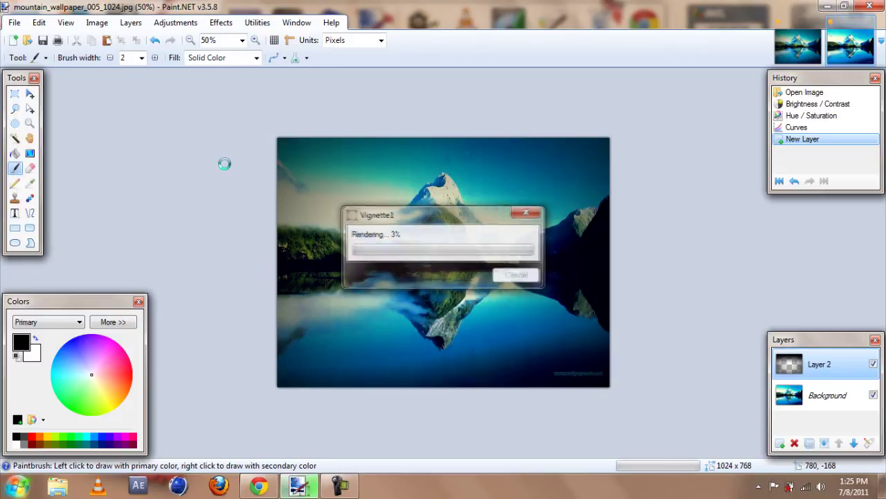